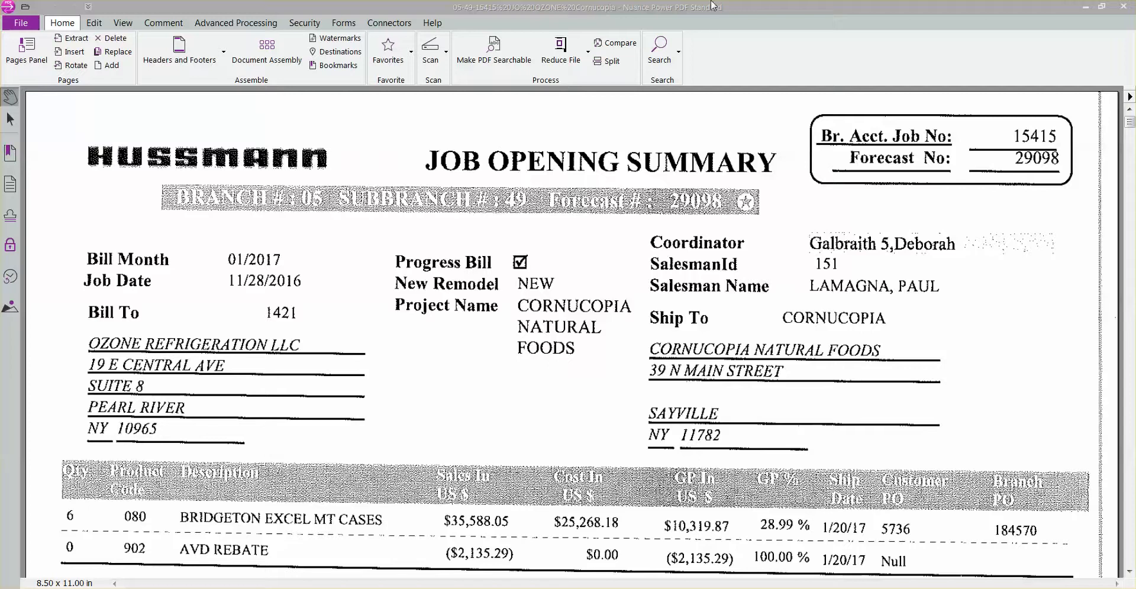
Switch to the Hussmann CRM in the browser and start a new opportunity from the Sales opportunities list.
left_click_drag(716, 11, 1135, 50)
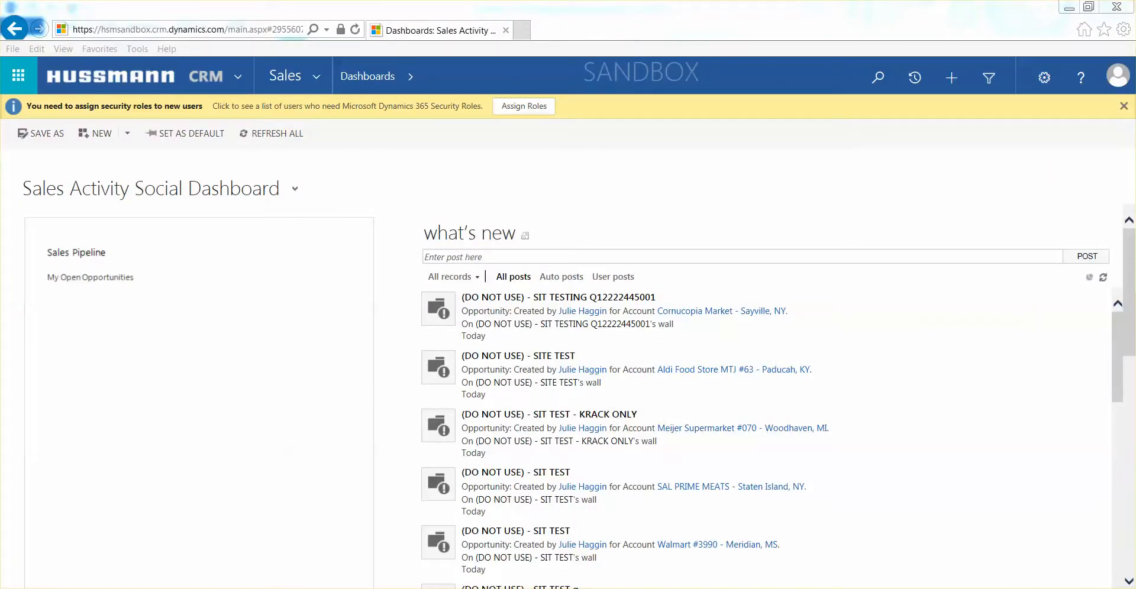
mouse_move(322, 413)
left_click(319, 83)
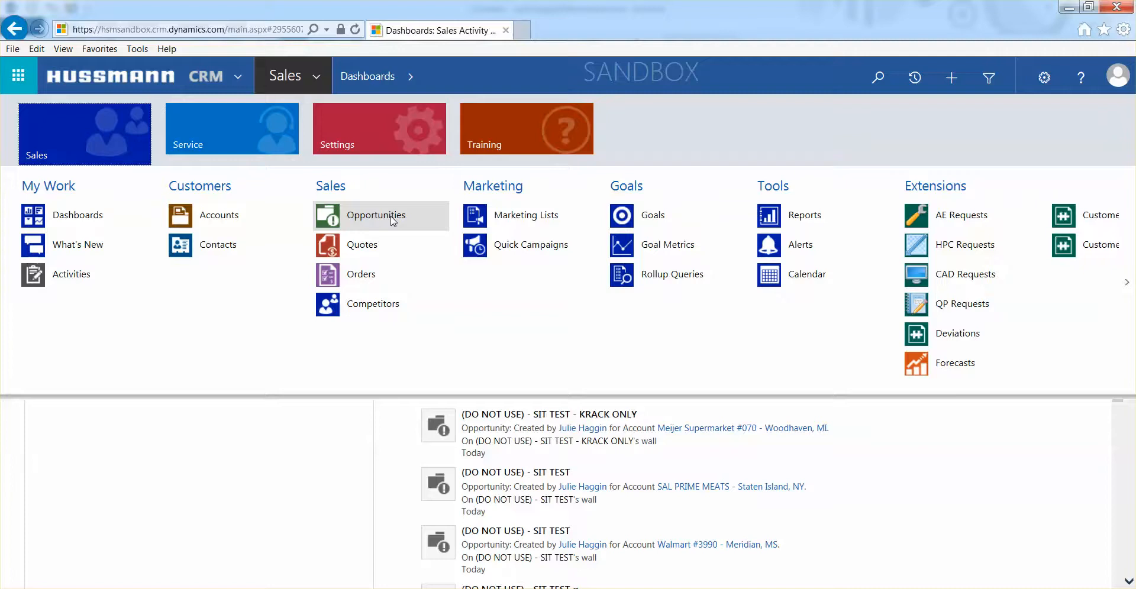
left_click(393, 216)
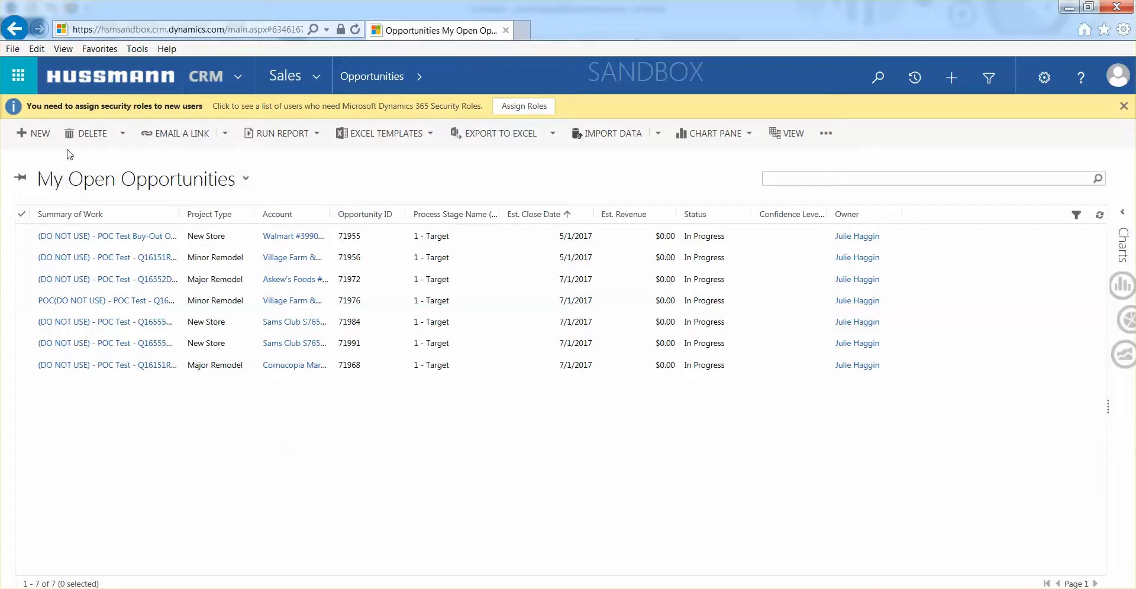
left_click(37, 134)
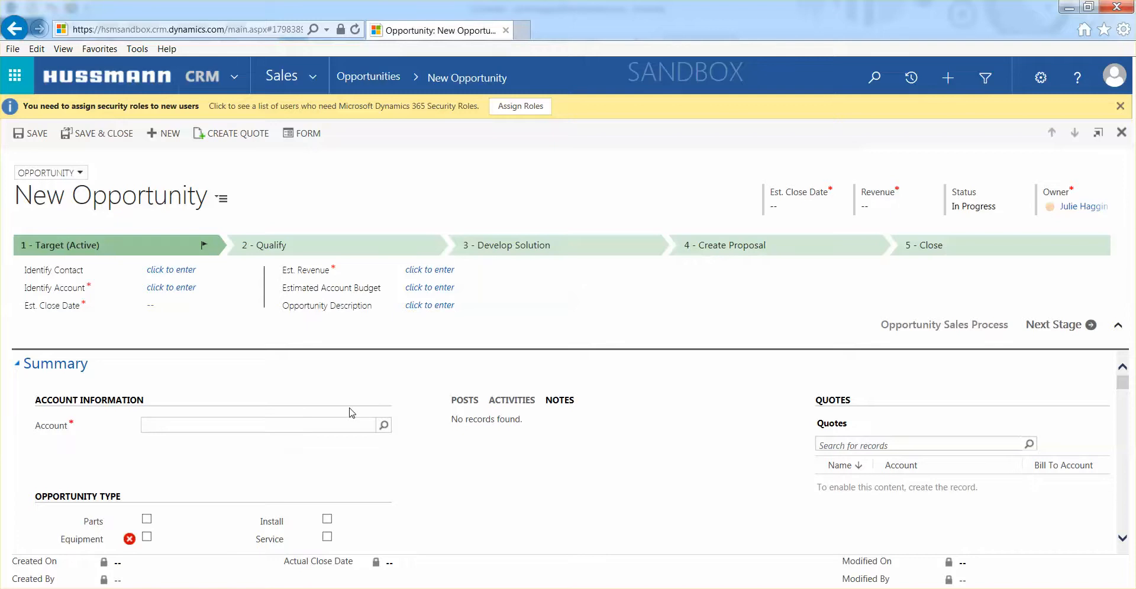
Look up "Cornucopia" for the opportunity's account and choose Cornucopia Market - Sayville, NY.
type("Cornucopia")
key("Return")
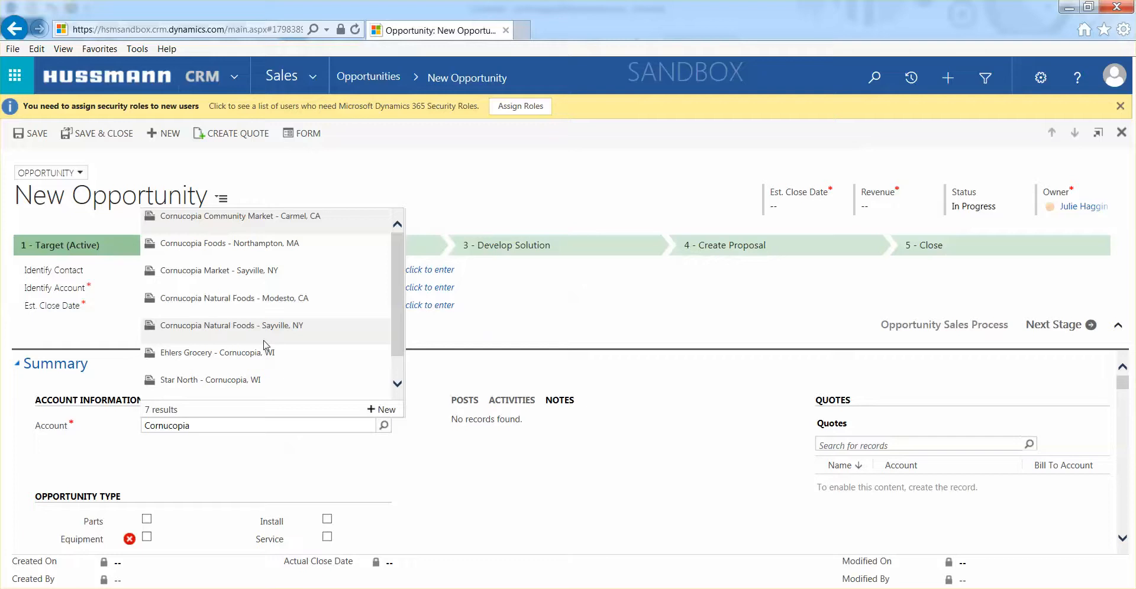
left_click(264, 275)
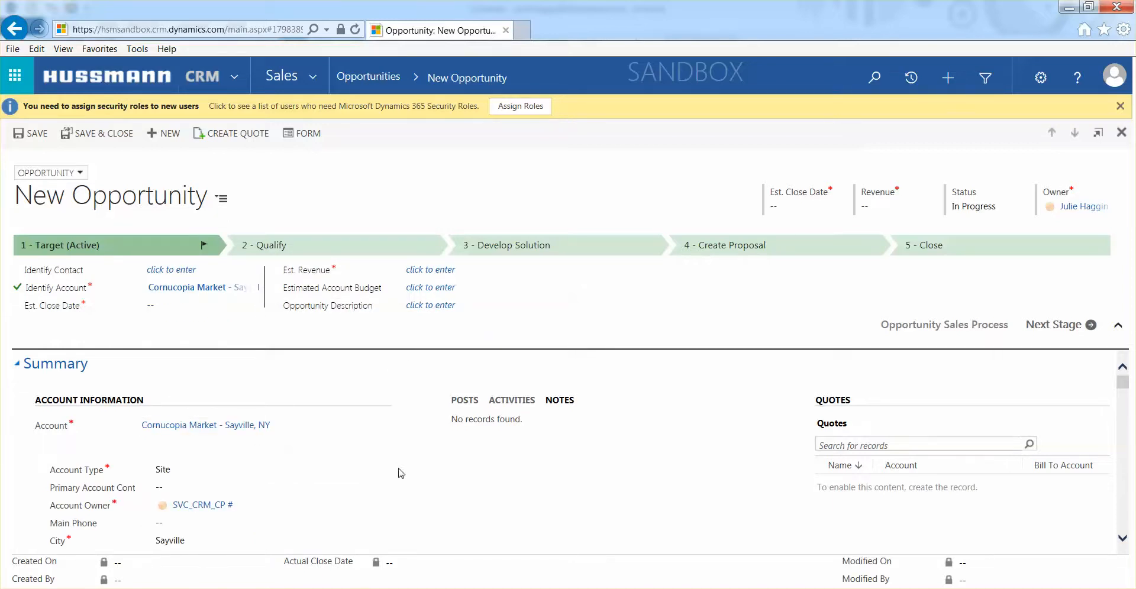
Mark the opportunity type as Equipment.
scroll(393, 469, "down", 5)
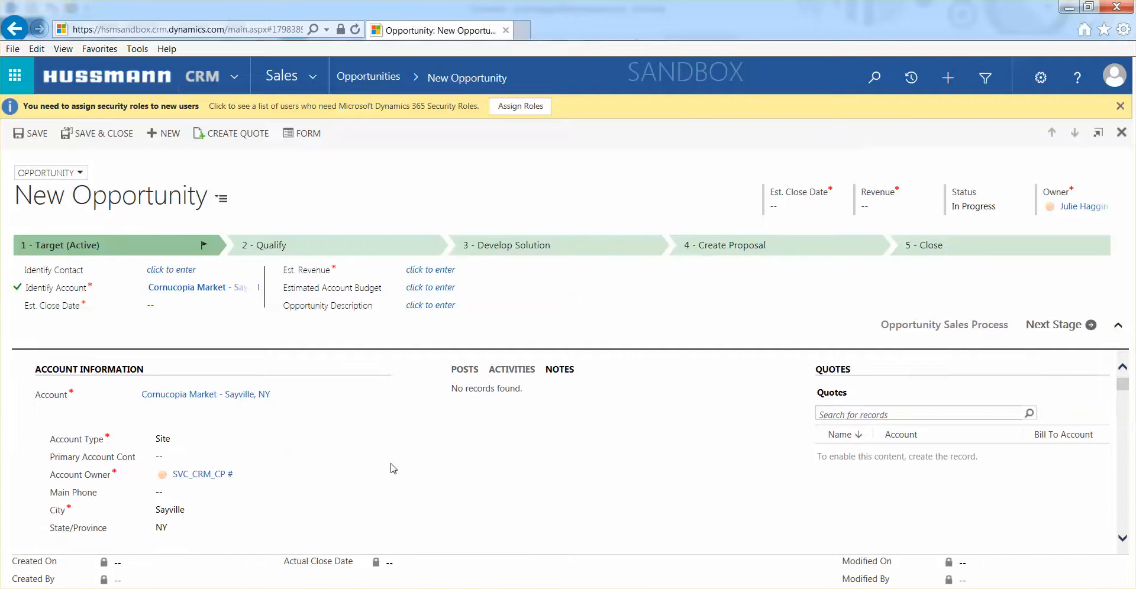
scroll(393, 469, "down", 2)
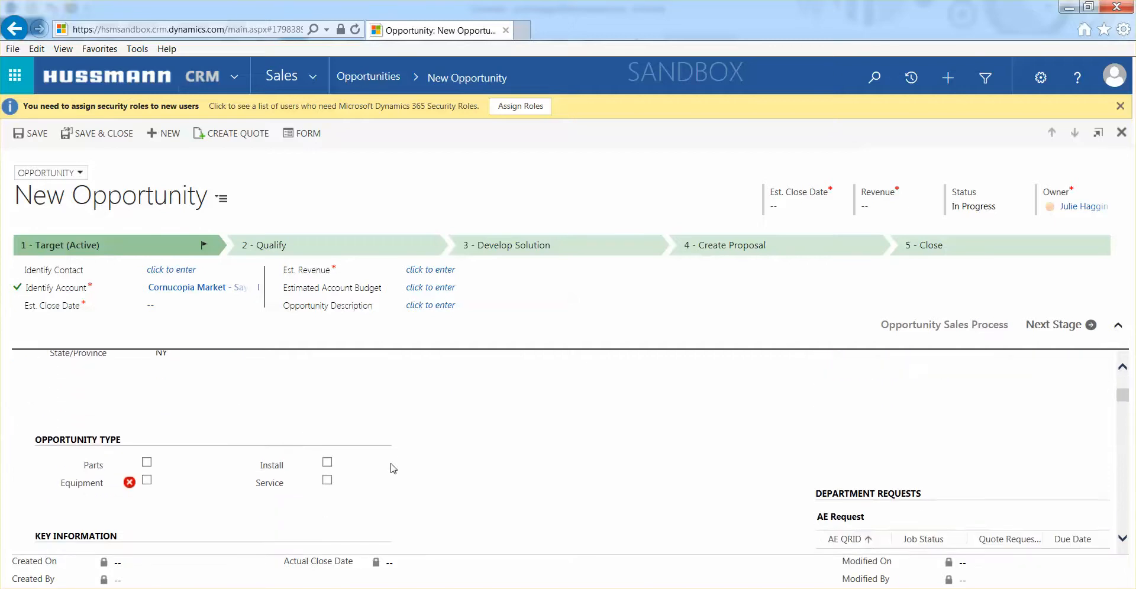
scroll(393, 469, "down", 1)
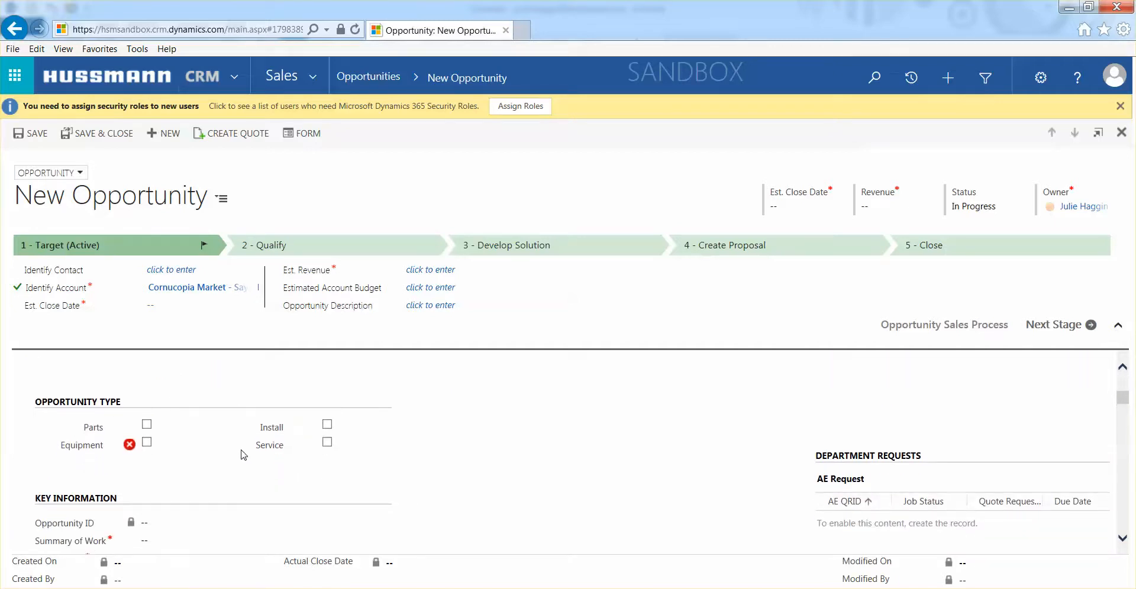
left_click(146, 443)
scroll(433, 429, "down", 3)
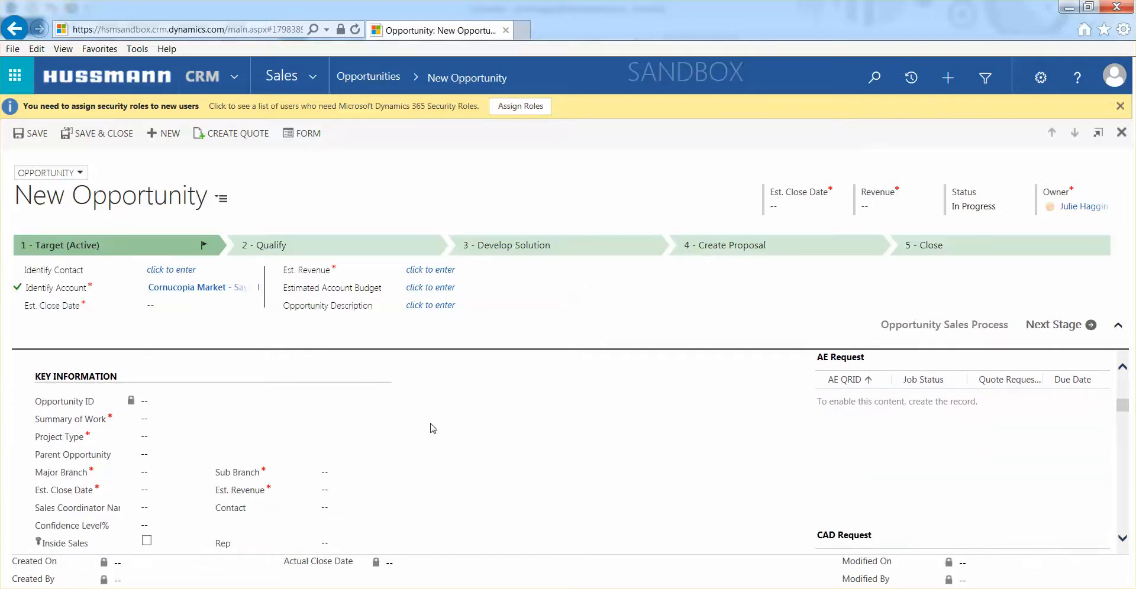
scroll(434, 428, "down", 1)
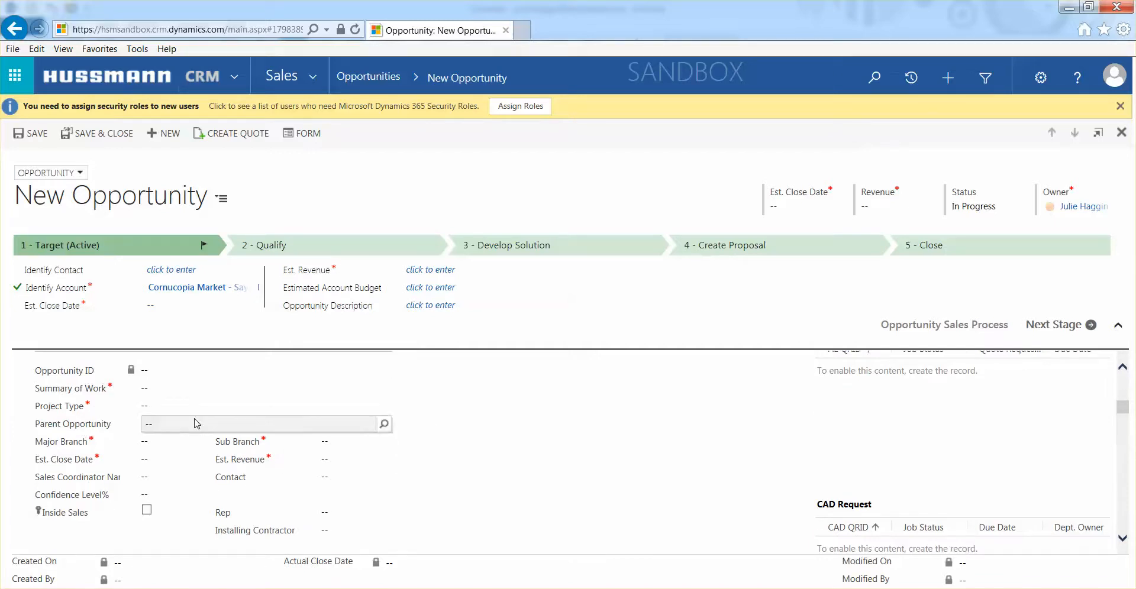
left_click(174, 388)
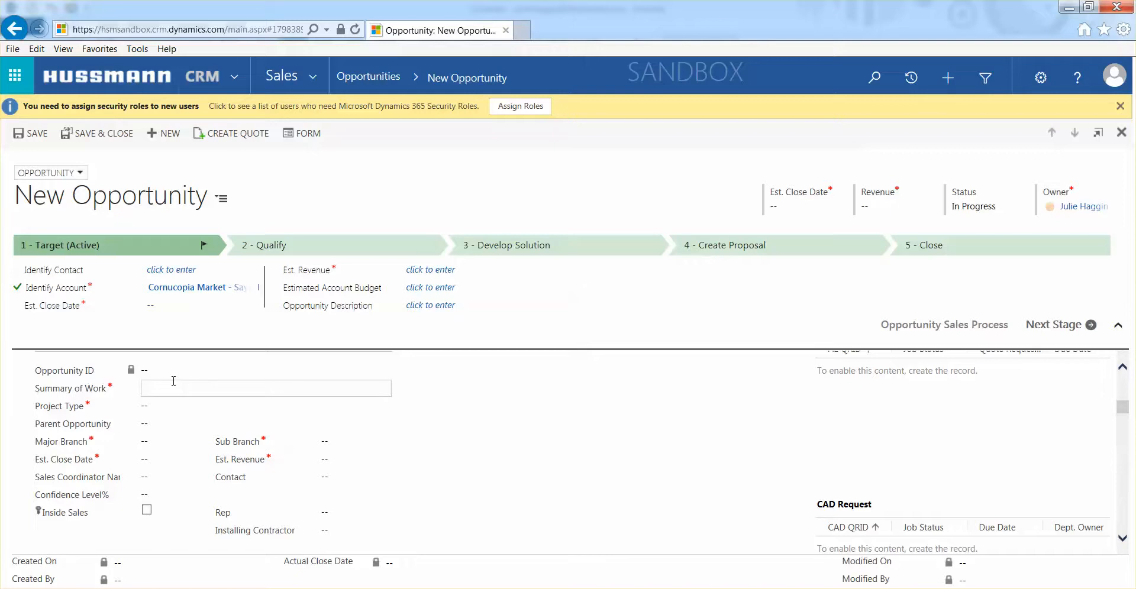
type("(DO NOT USE) - SIT TEST")
type("Q12221341001")
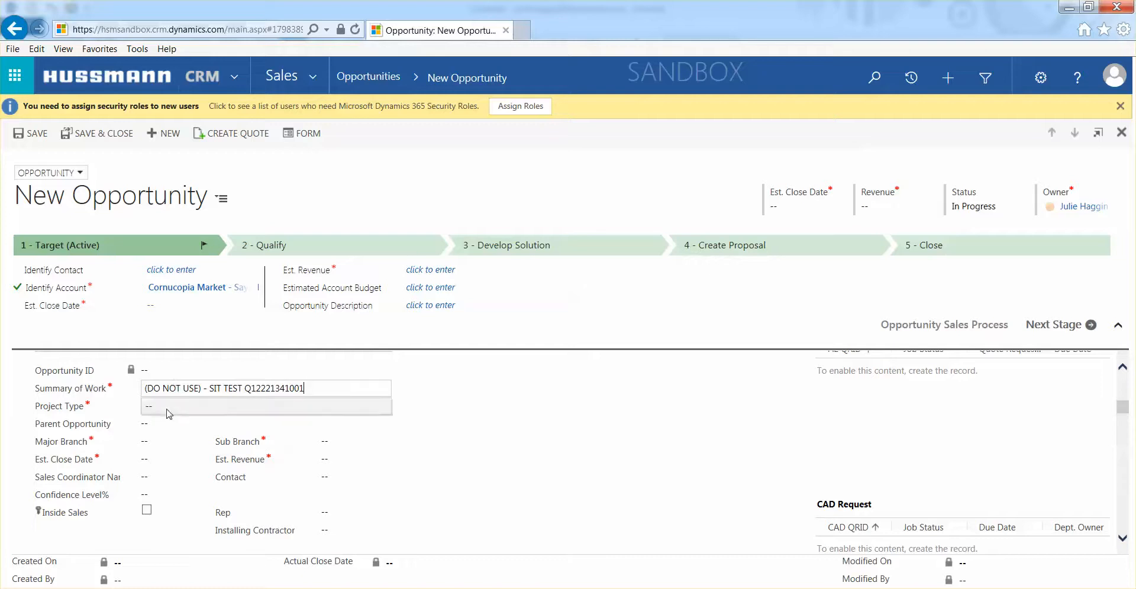
Set the project type to New Store and assign major branch 05 with sub branch 49.
left_click(170, 407)
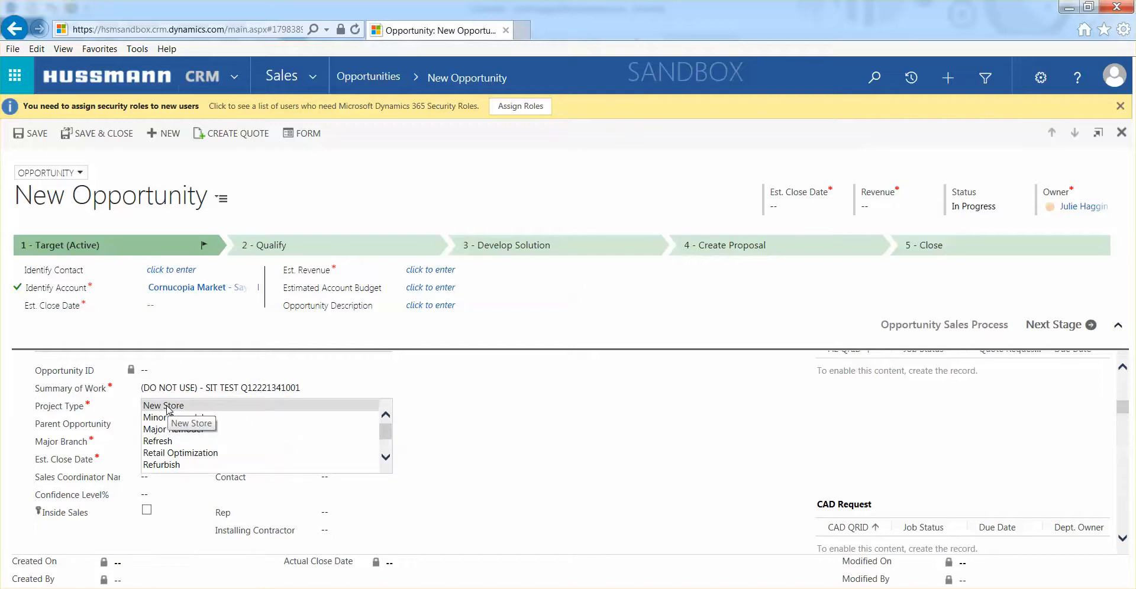
left_click(167, 408)
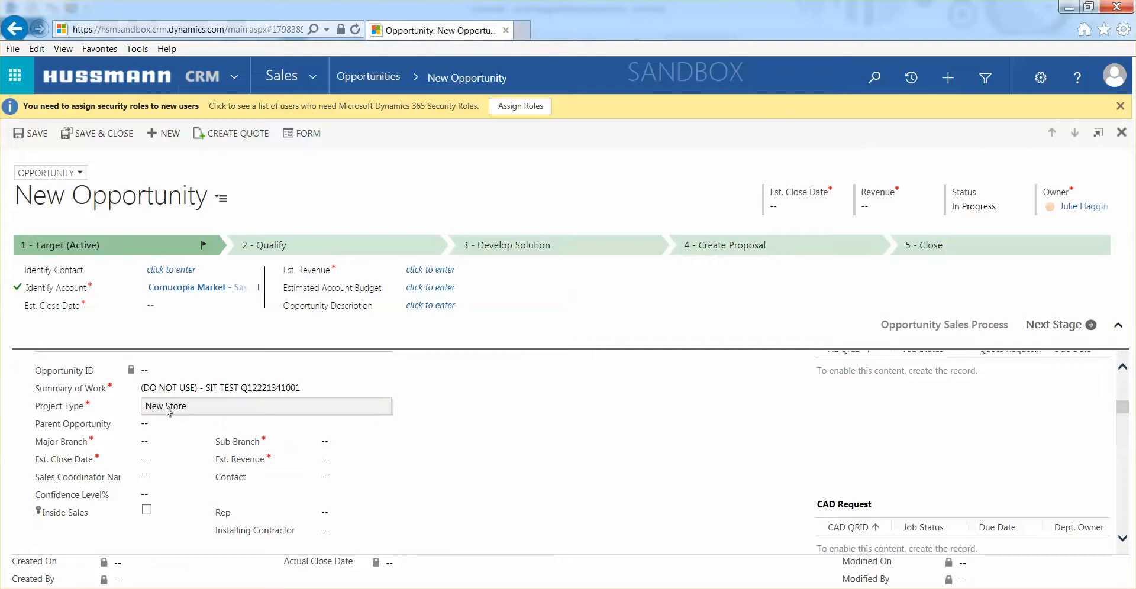
left_click(155, 441)
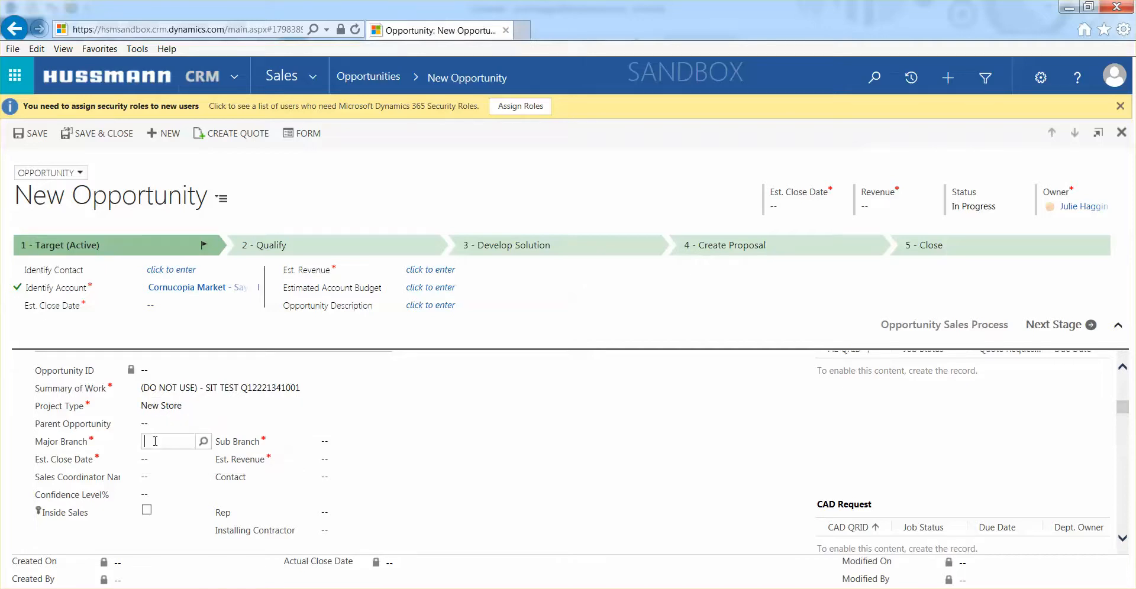
type("05")
left_click(328, 442)
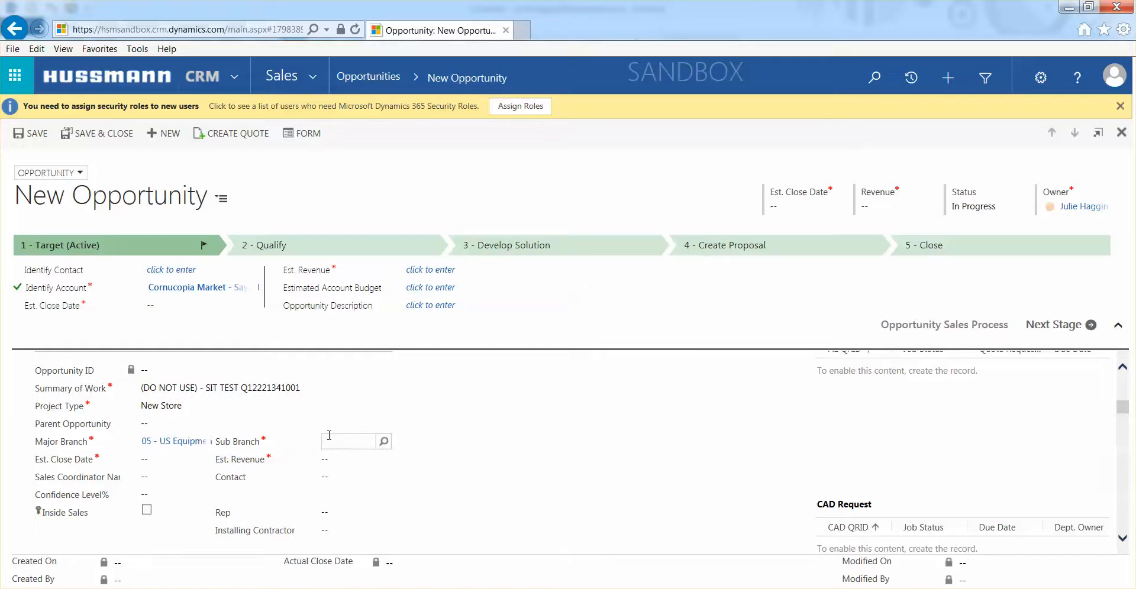
type("49")
Set the estimated close date to 8/18/2017 and the estimated revenue to 0.
left_click(162, 464)
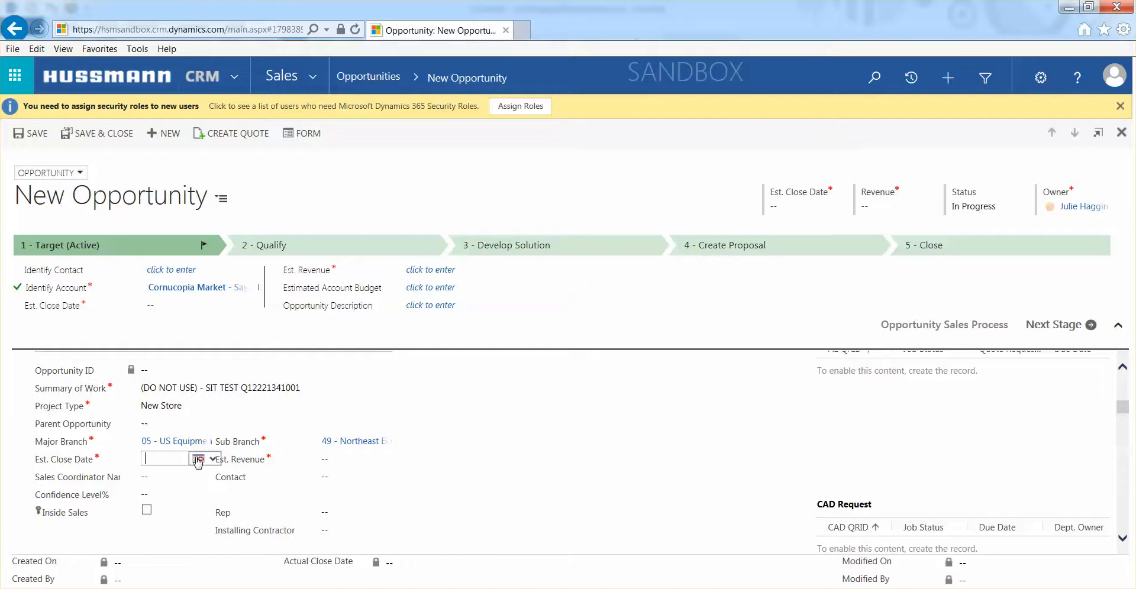
left_click(197, 459)
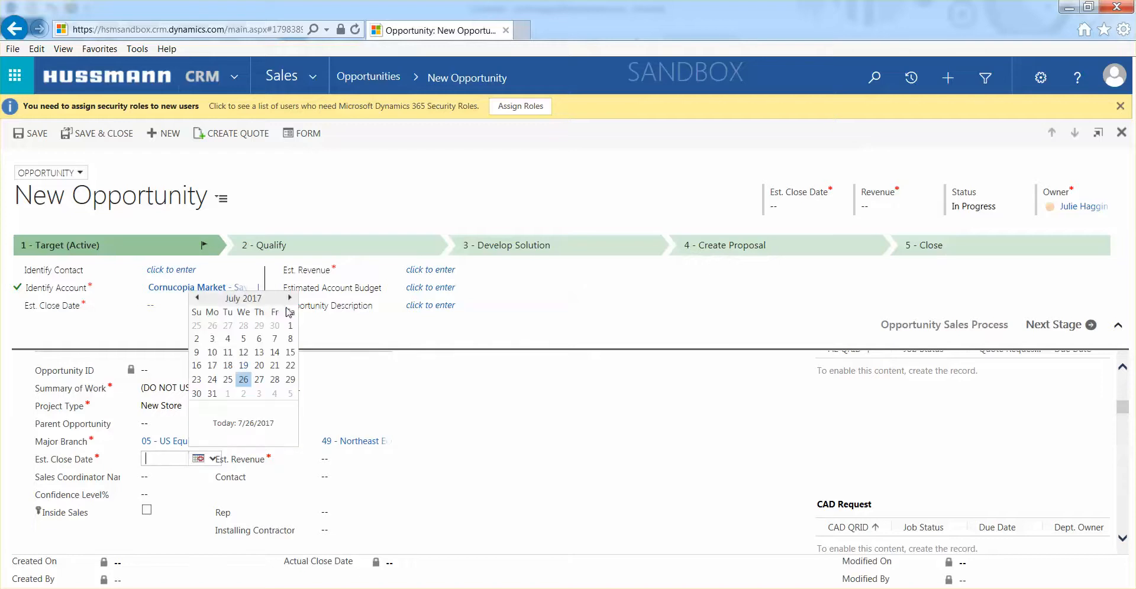
left_click(290, 298)
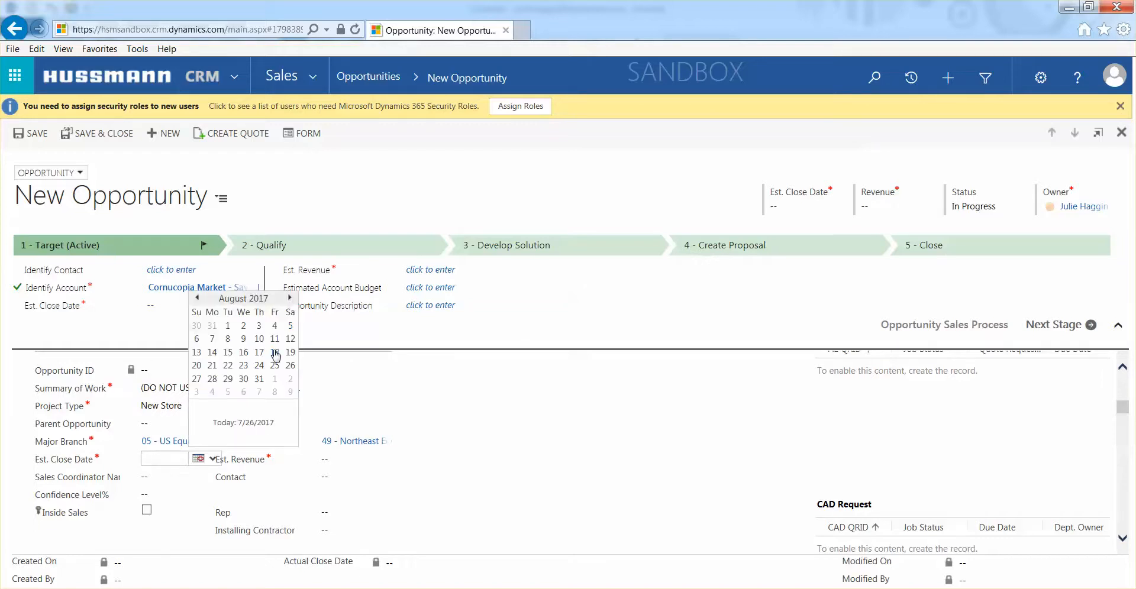
left_click(276, 354)
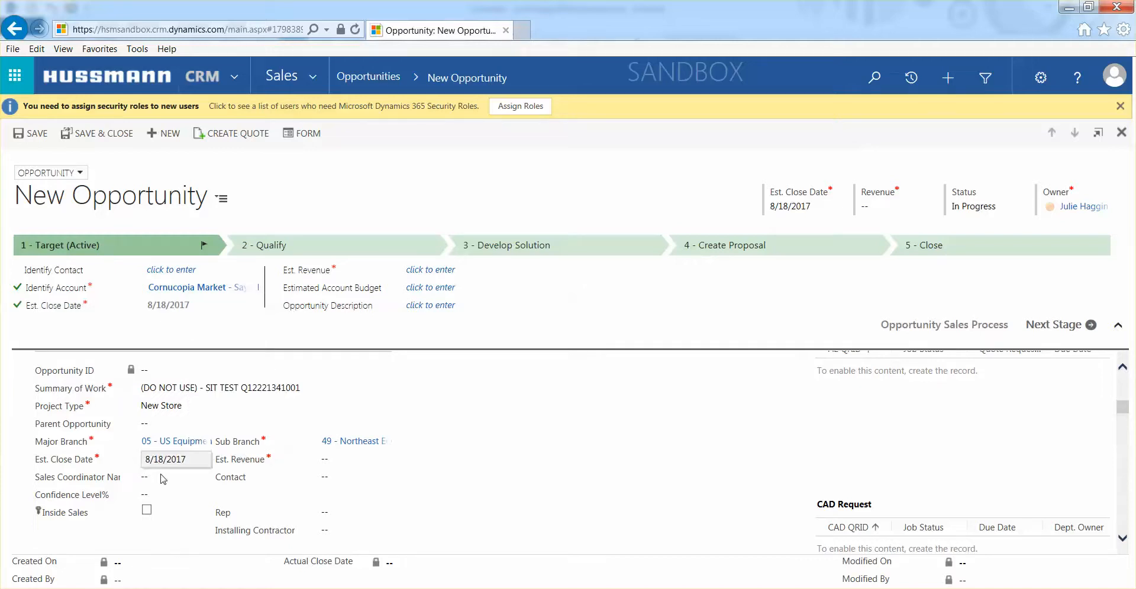
left_click(338, 459)
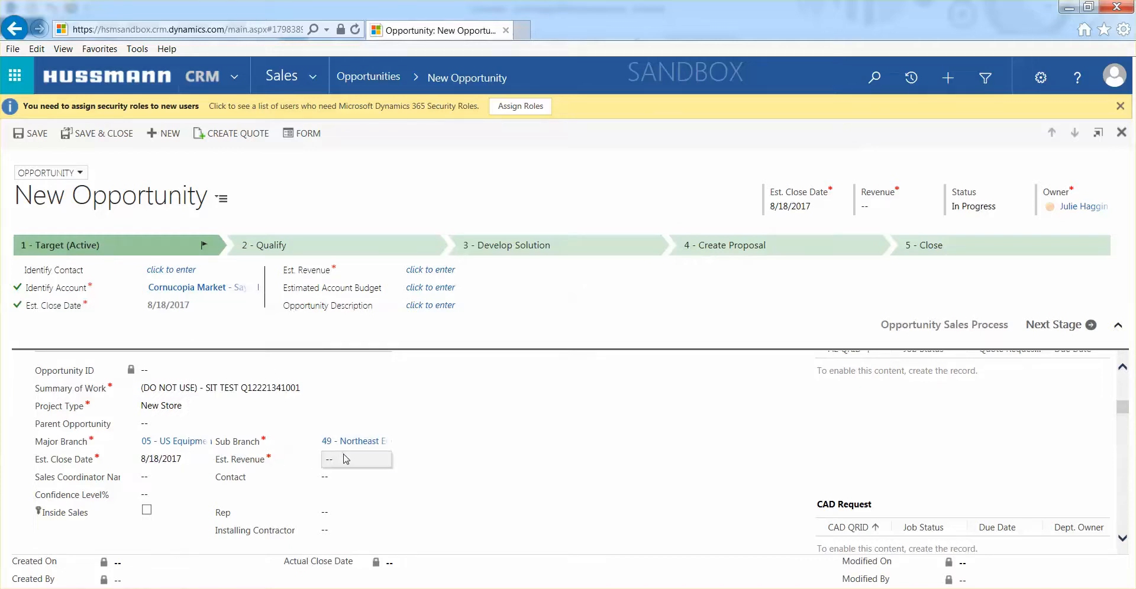
type("0")
left_click(446, 455)
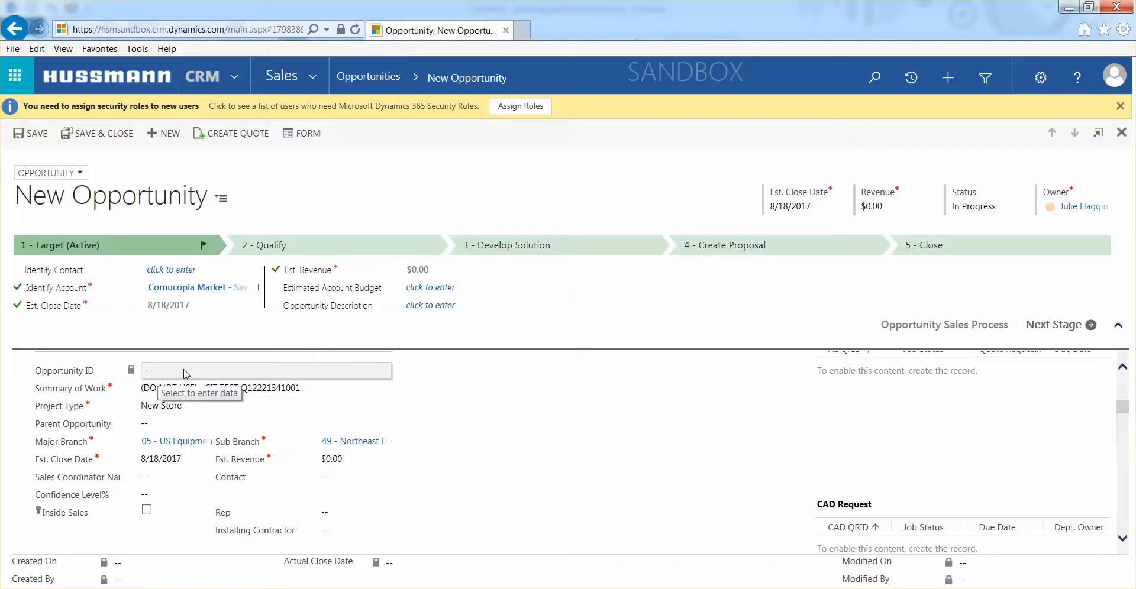
Select R-407A as the opportunity's refrigerant type.
scroll(187, 374, "down", 5)
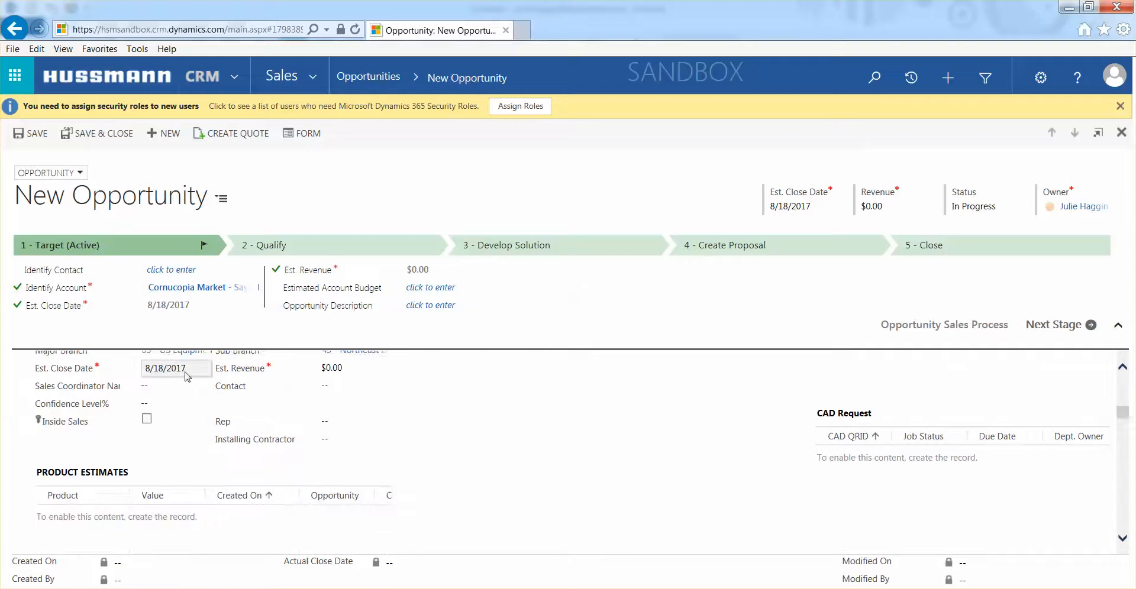
scroll(187, 379, "down", 5)
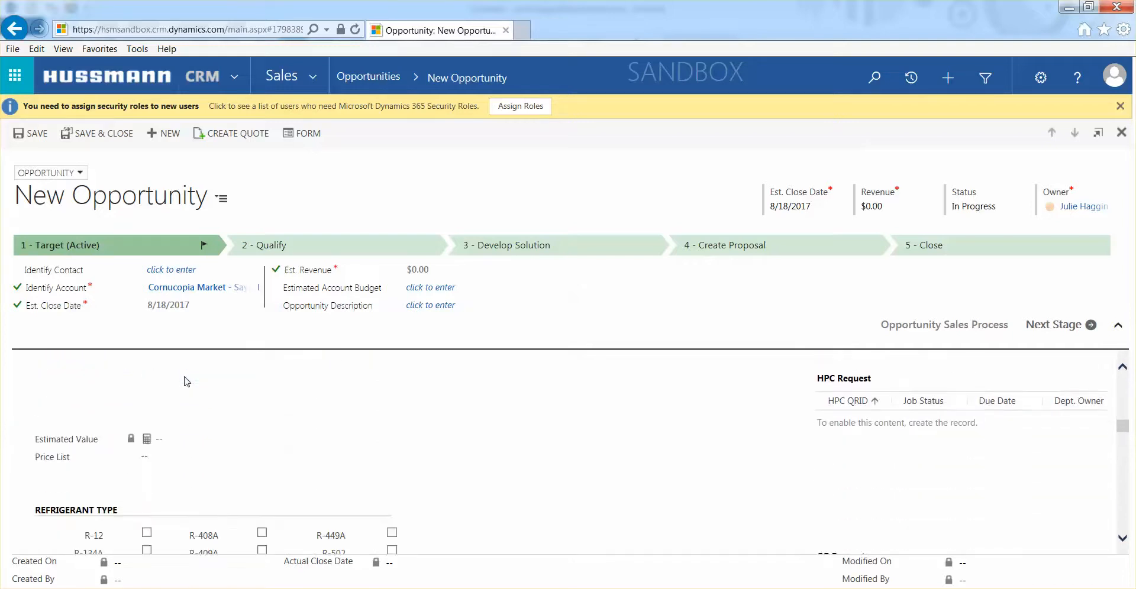
scroll(187, 381, "down", 1)
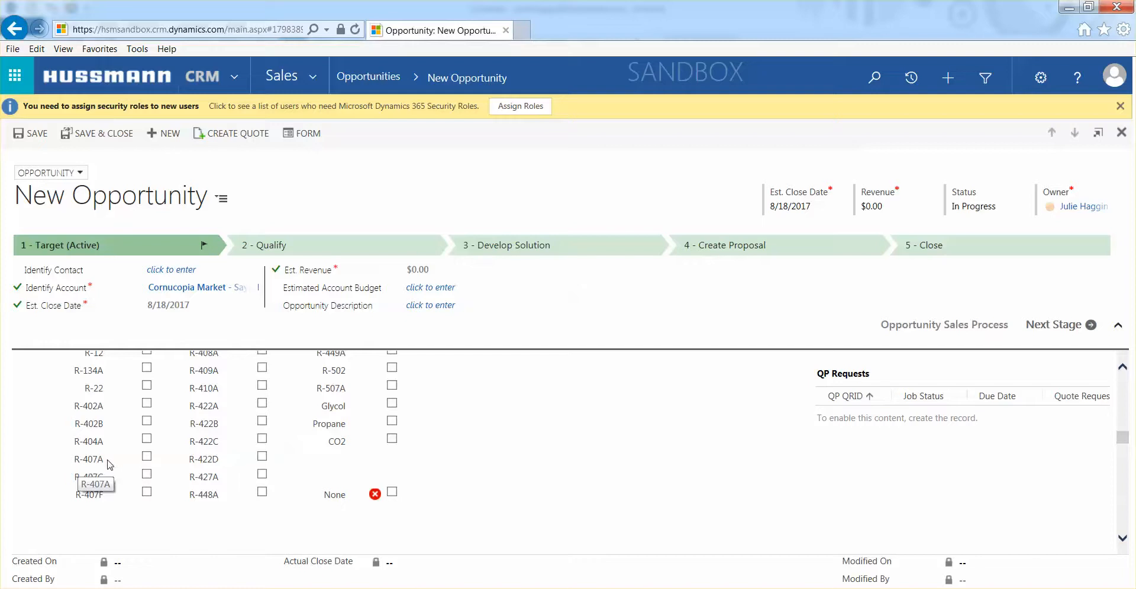
left_click(147, 458)
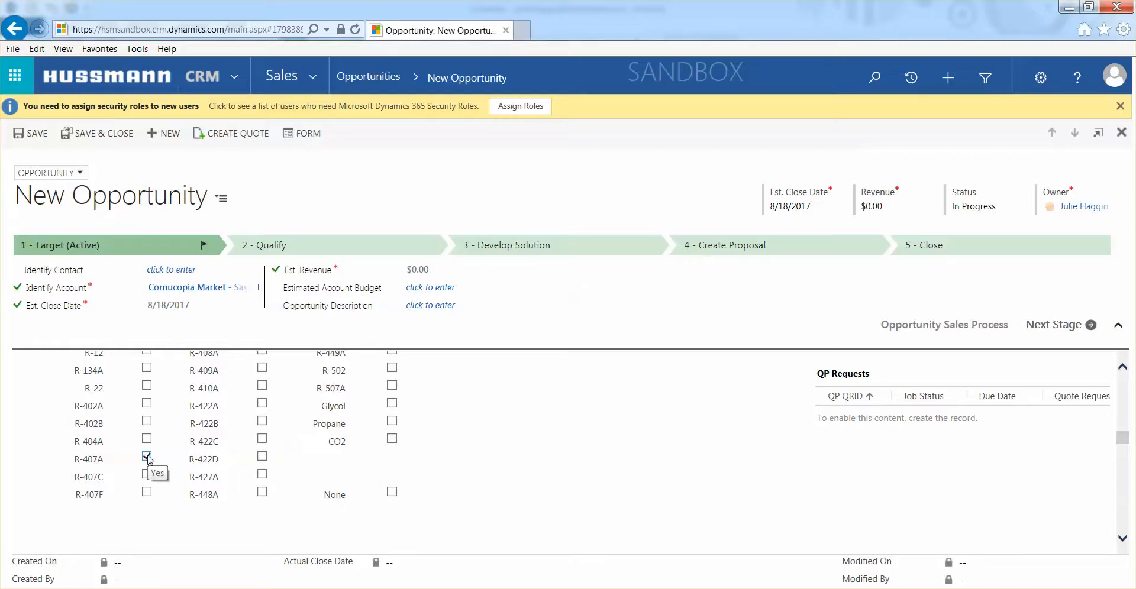
Check the currency in the financial details and save the new opportunity.
scroll(148, 462, "down", 3)
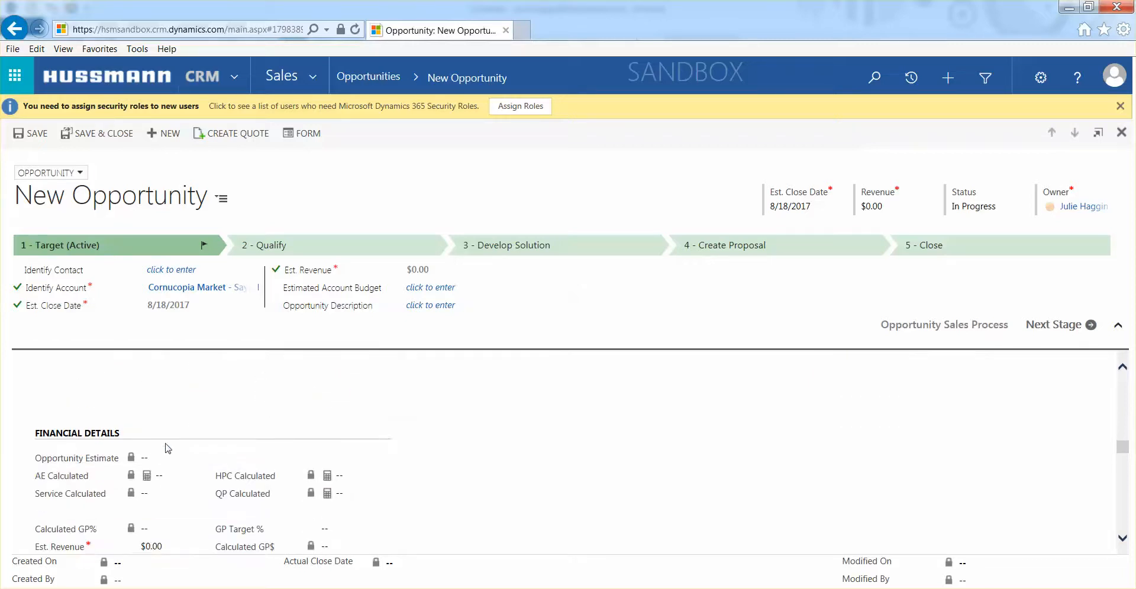
scroll(167, 449, "down", 2)
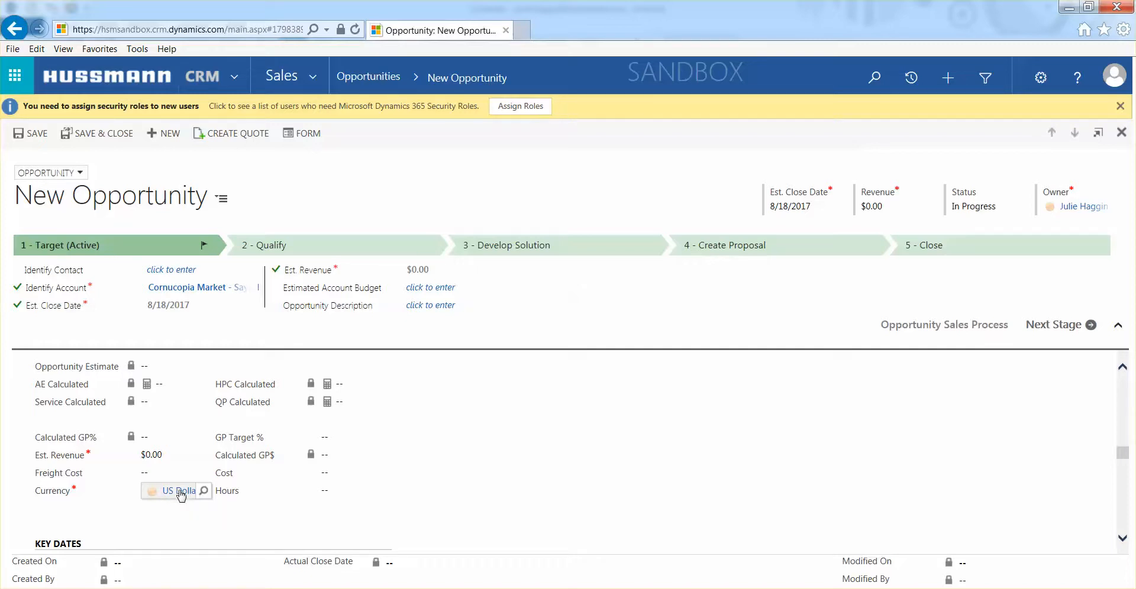
scroll(190, 453, "up", 3)
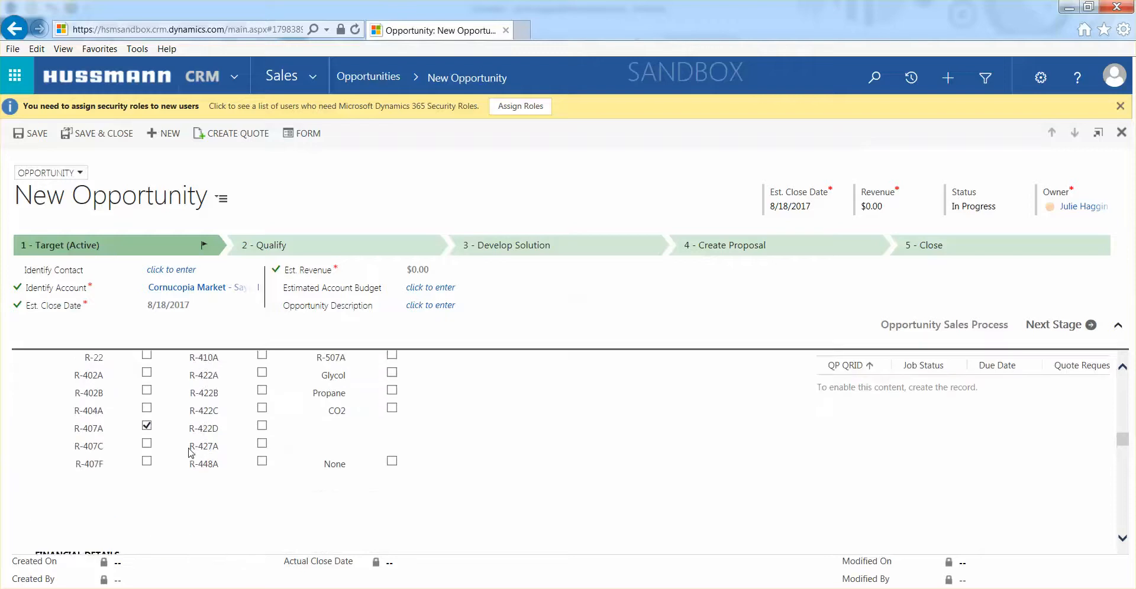
scroll(190, 453, "up", 10)
scroll(190, 453, "up", 6)
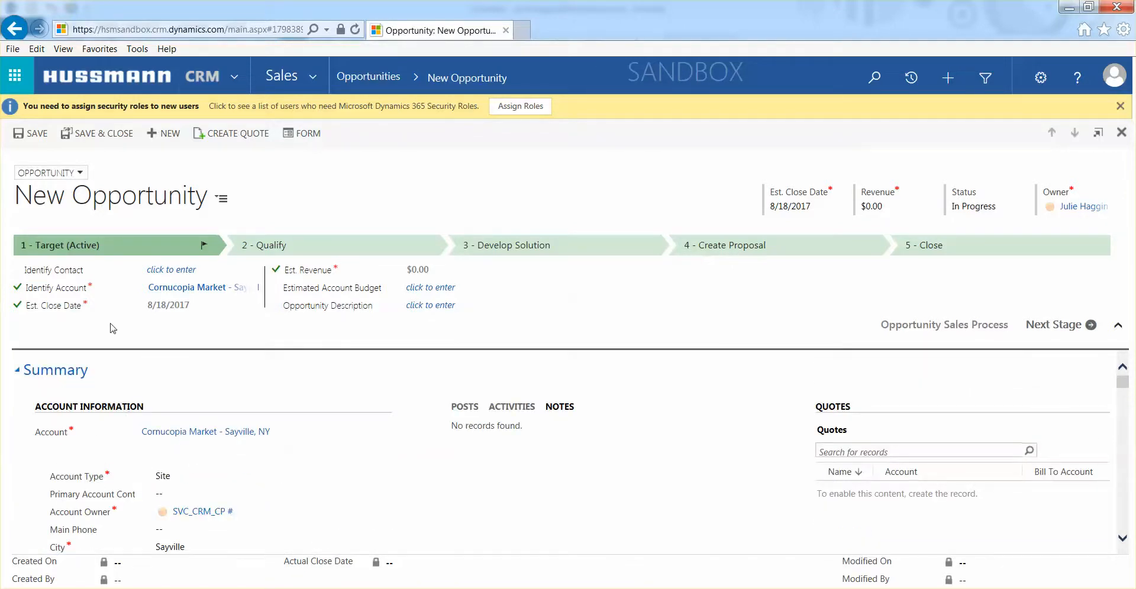
left_click(32, 136)
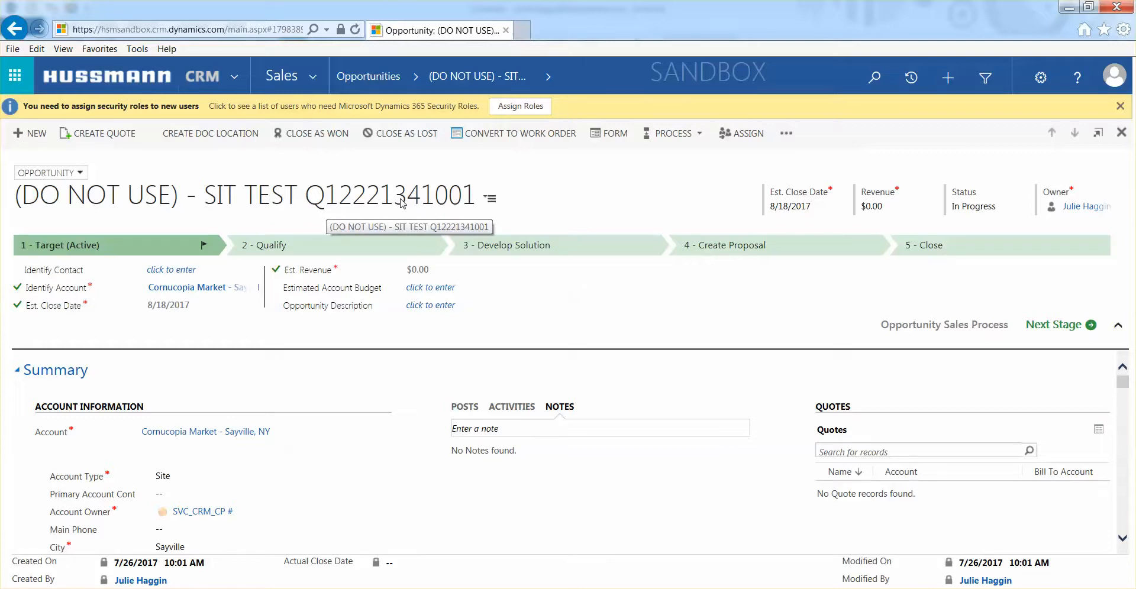
Review the saved opportunity record, including its opportunity ID, related documents and financial details.
scroll(350, 425, "down", 3)
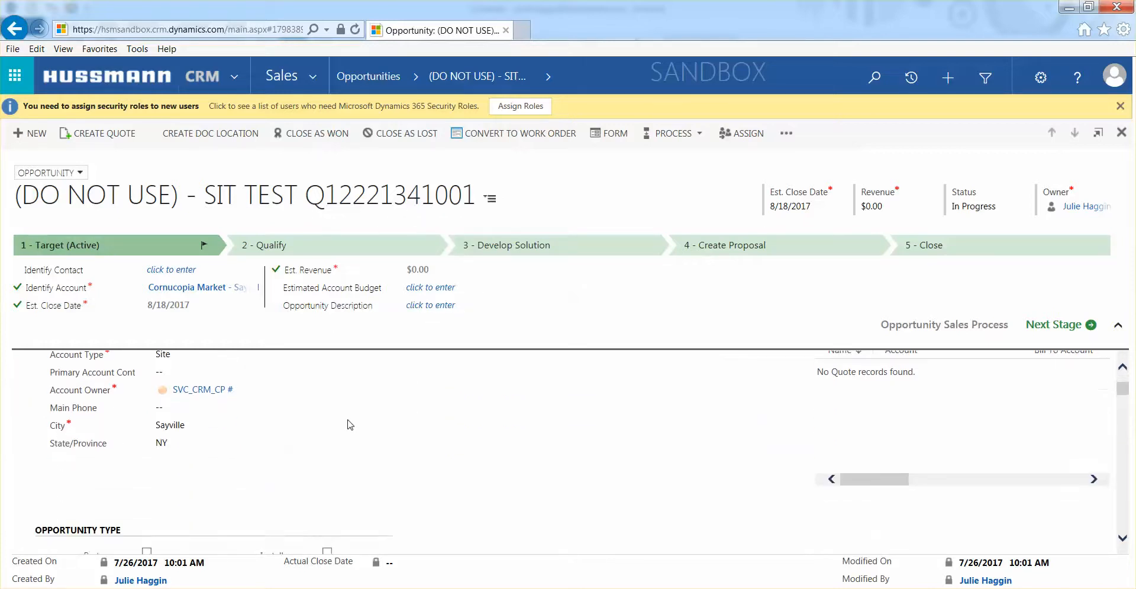
scroll(351, 425, "down", 3)
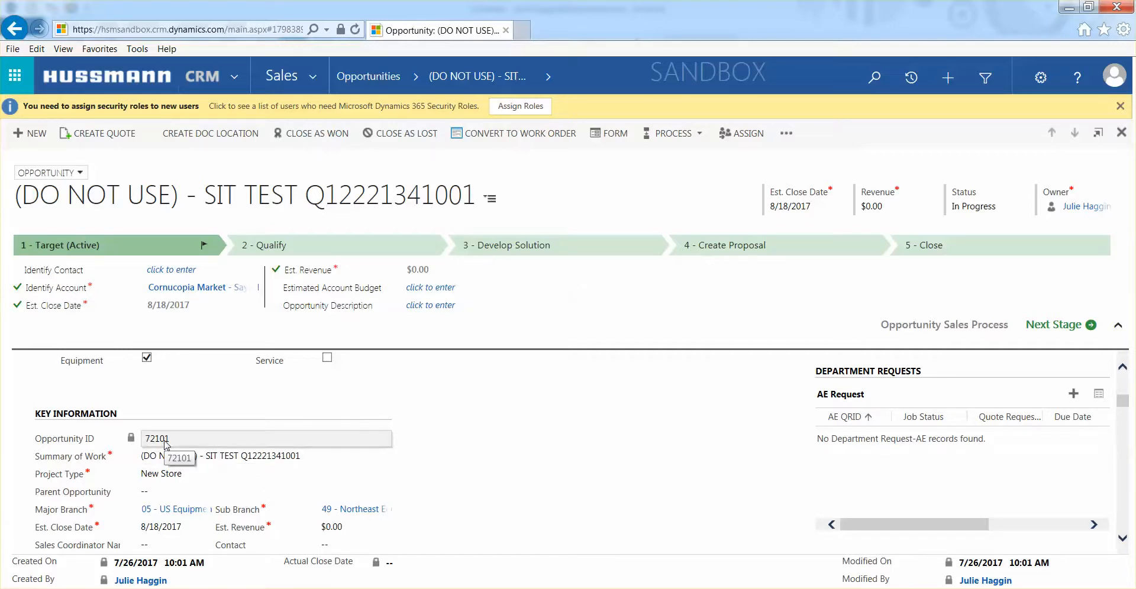
scroll(167, 445, "down", 10)
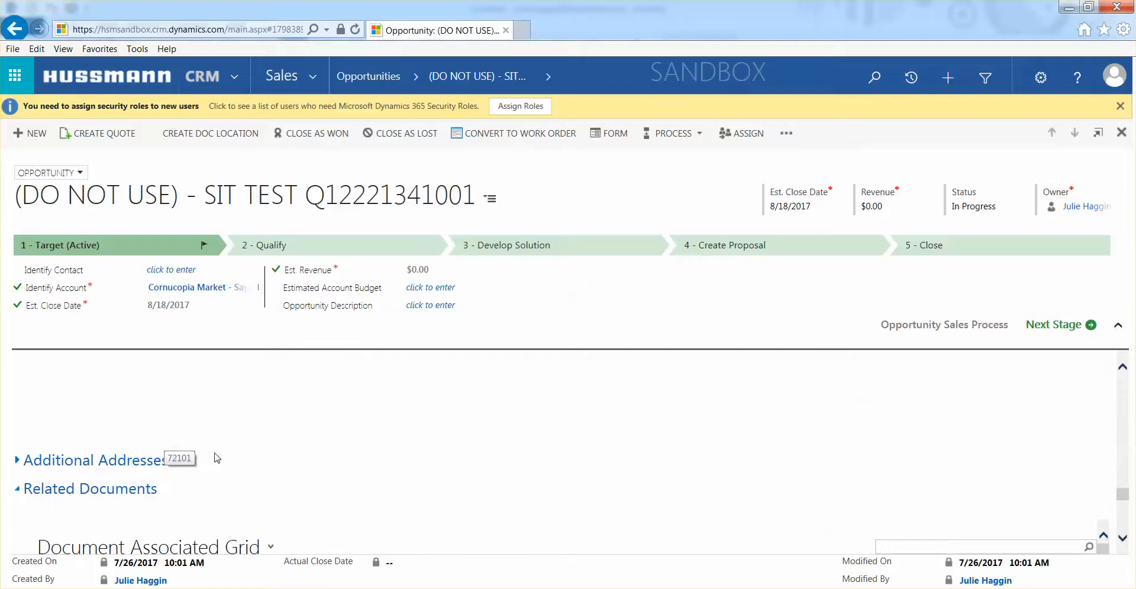
scroll(272, 439, "up", 5)
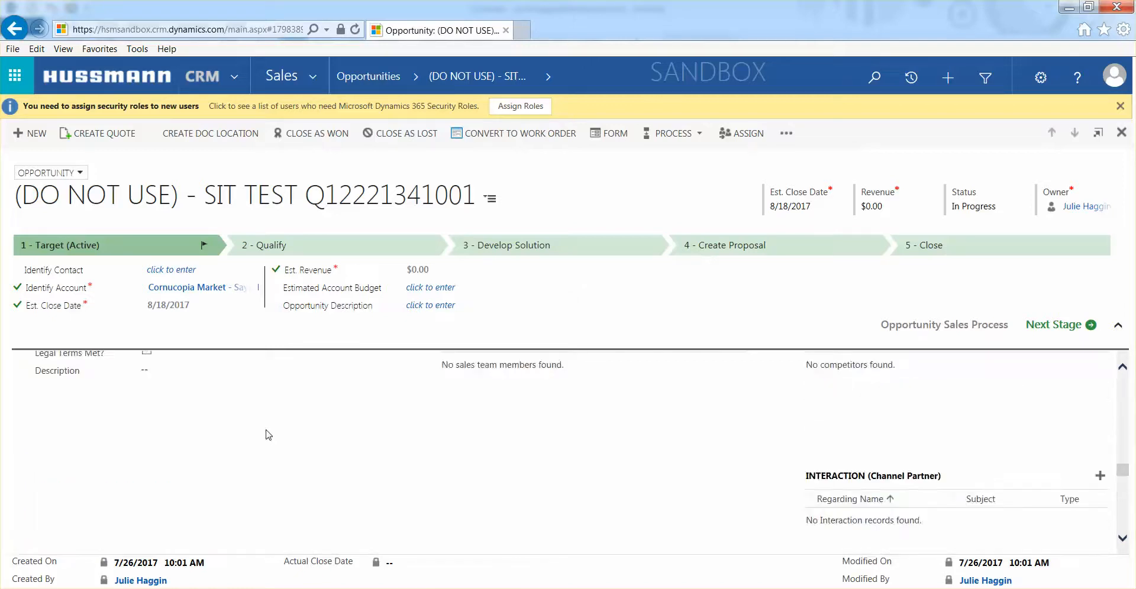
scroll(268, 435, "up", 3)
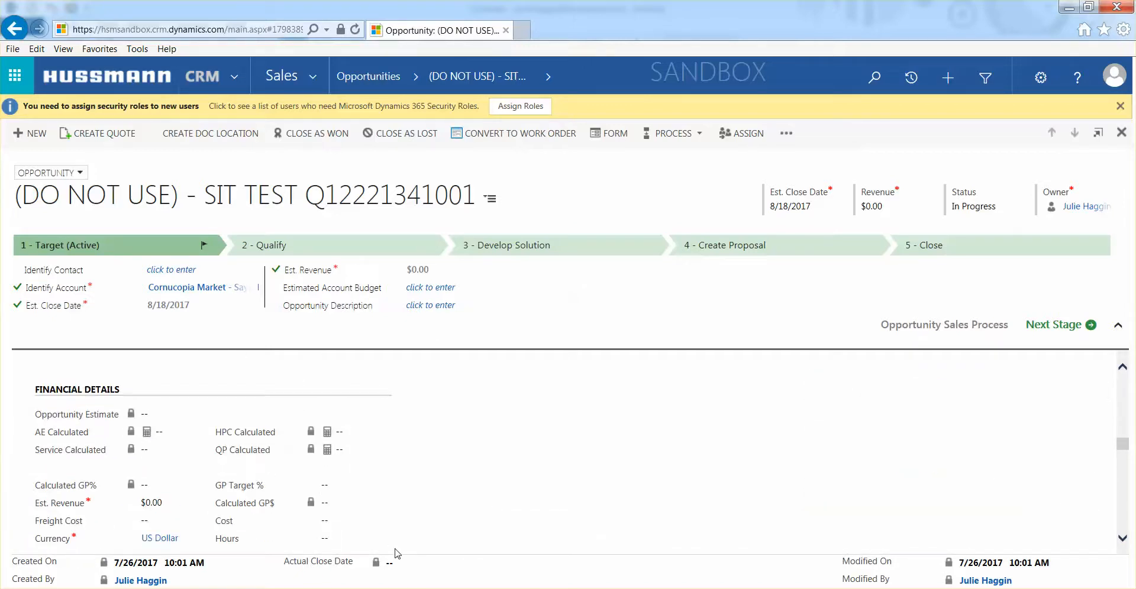